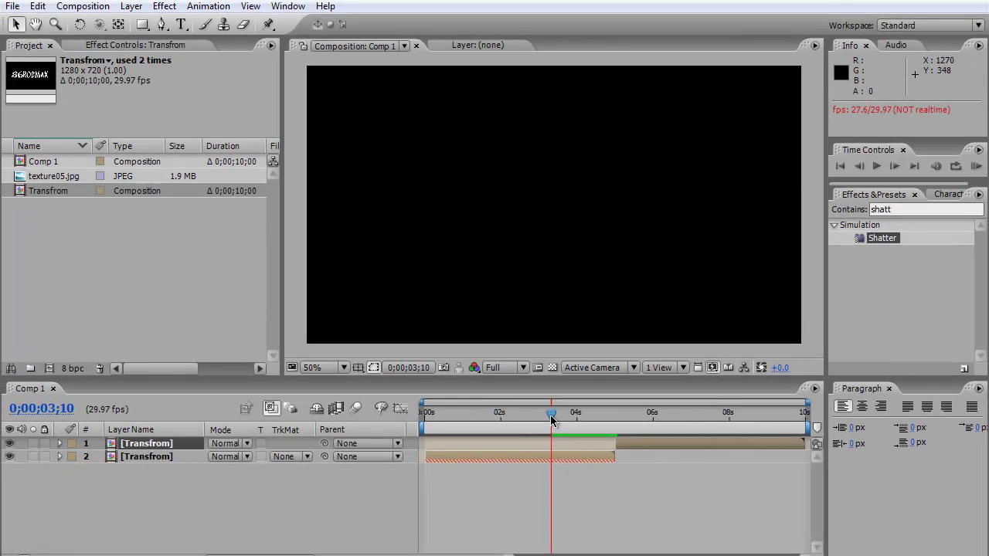
Step: Preview the Comp 1 shatter animation, then scrub back to where the pieces are scattered
click(551, 420)
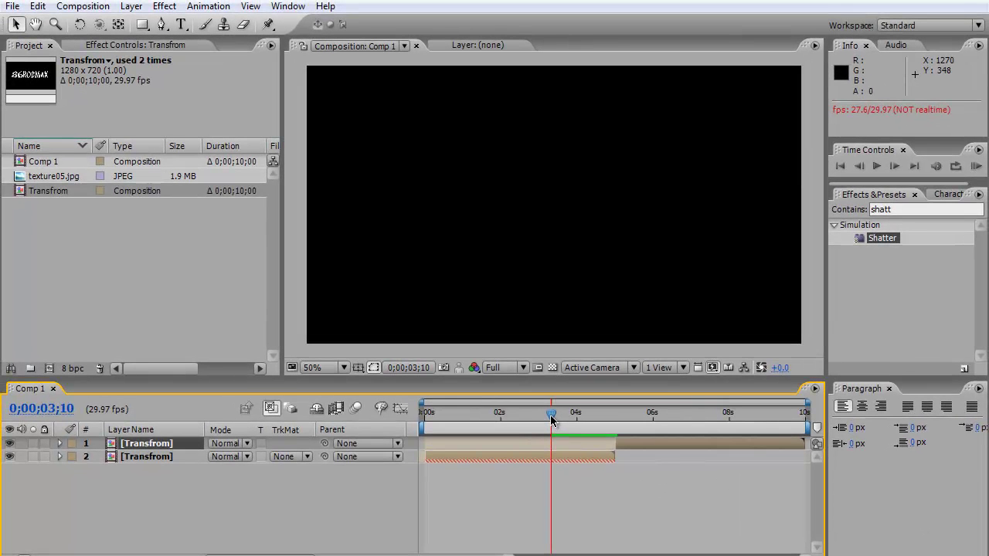
key(space)
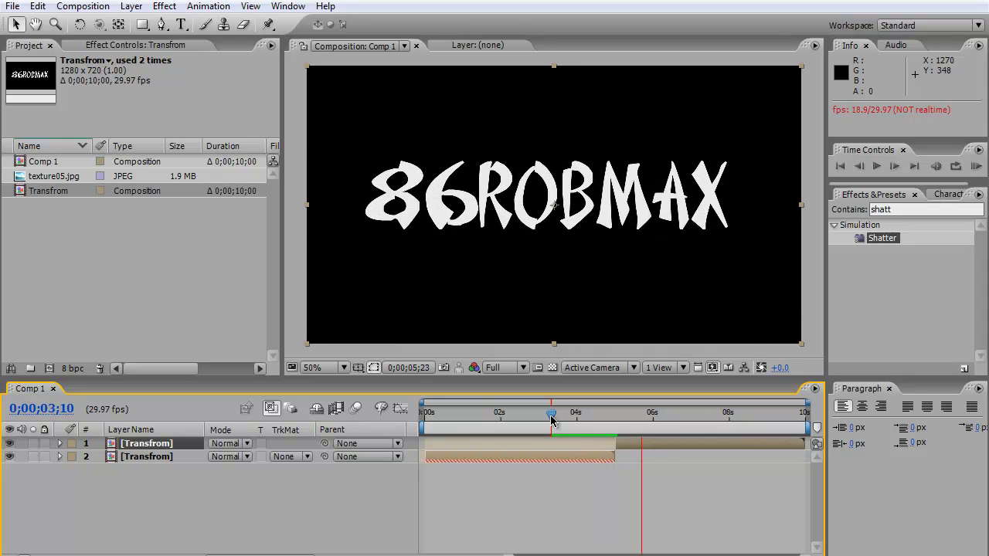
key(space)
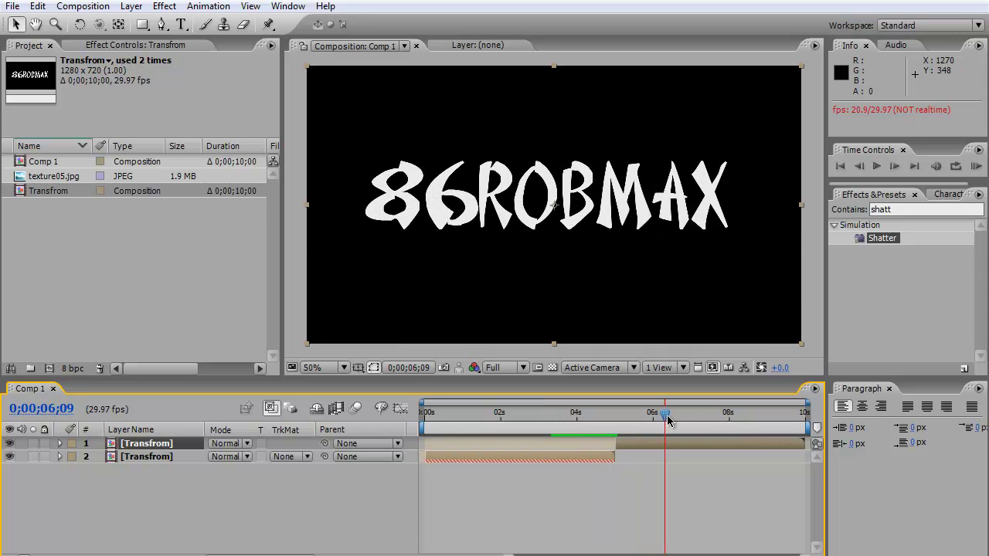
mouse_move(666, 418)
mouse_down()
mouse_move(554, 424)
mouse_move(631, 425)
mouse_move(583, 433)
mouse_up()
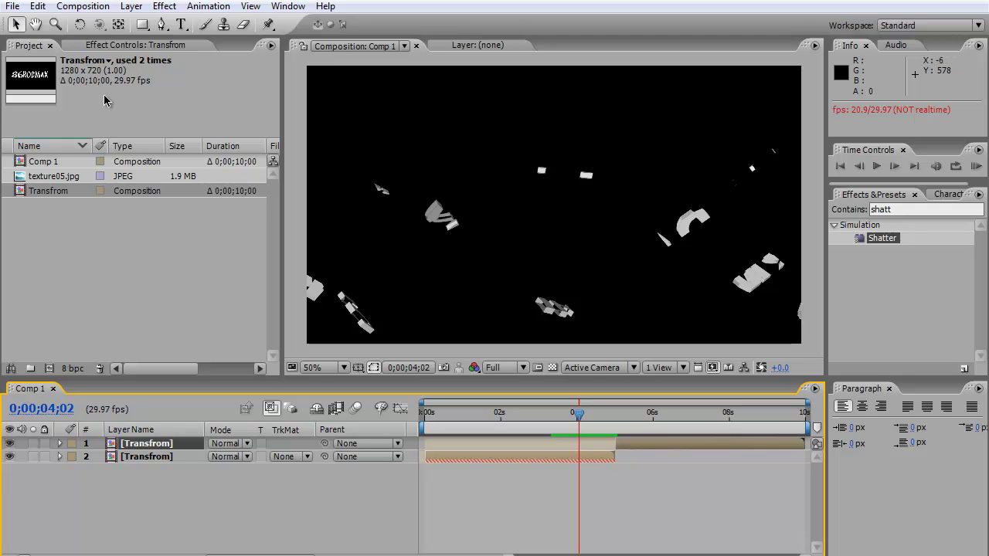
Step: Create a 1280×720, 10-second composition named 'Transform' using the HDV/HDTV 720 29.97 preset
click(77, 6)
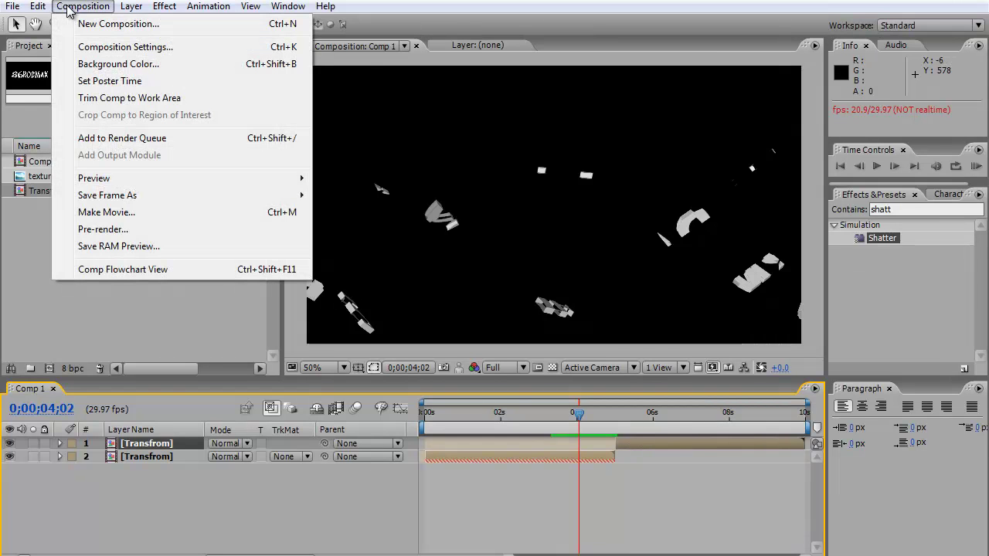
click(91, 26)
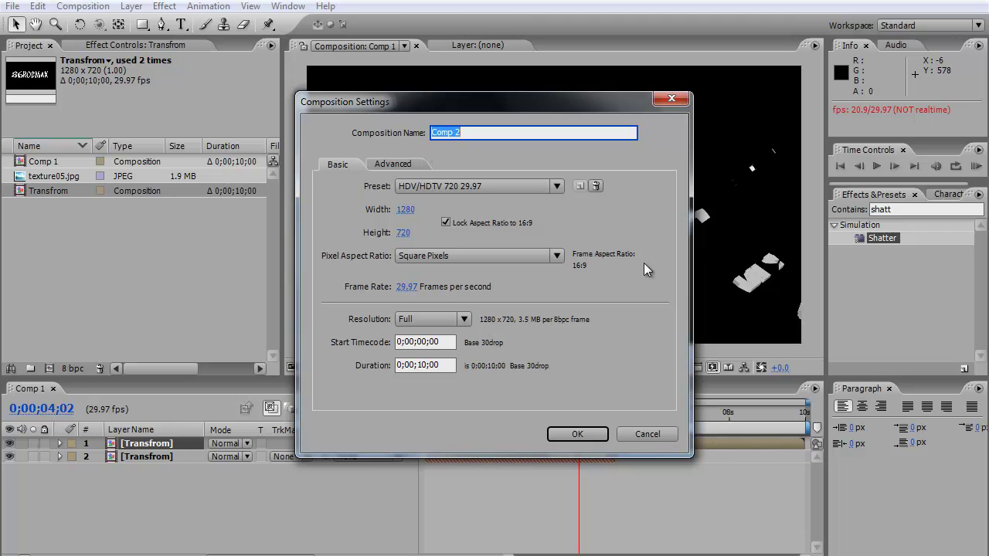
text(Transform)
click(579, 435)
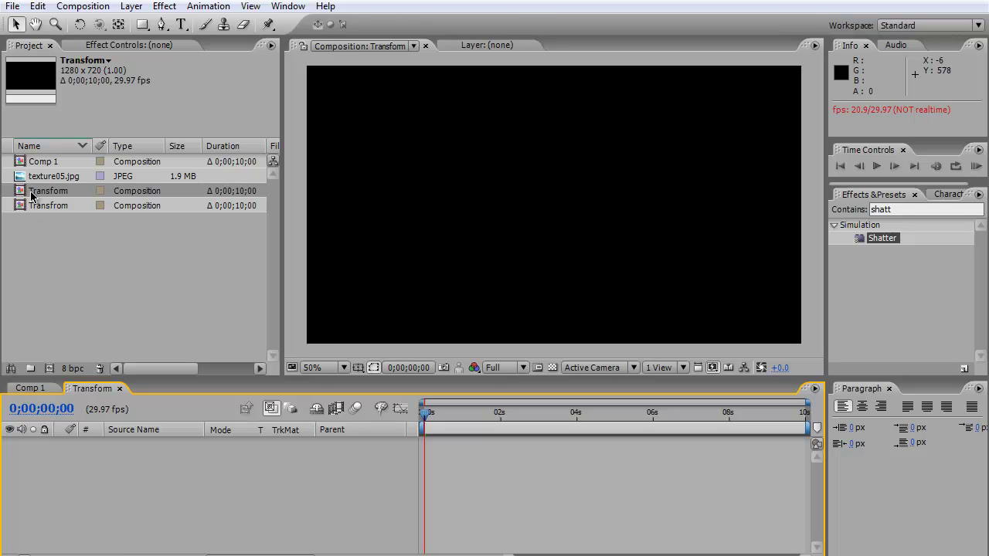
Step: Add a text layer in the viewer reading 'NAME', correcting the mistyped letters
click(176, 28)
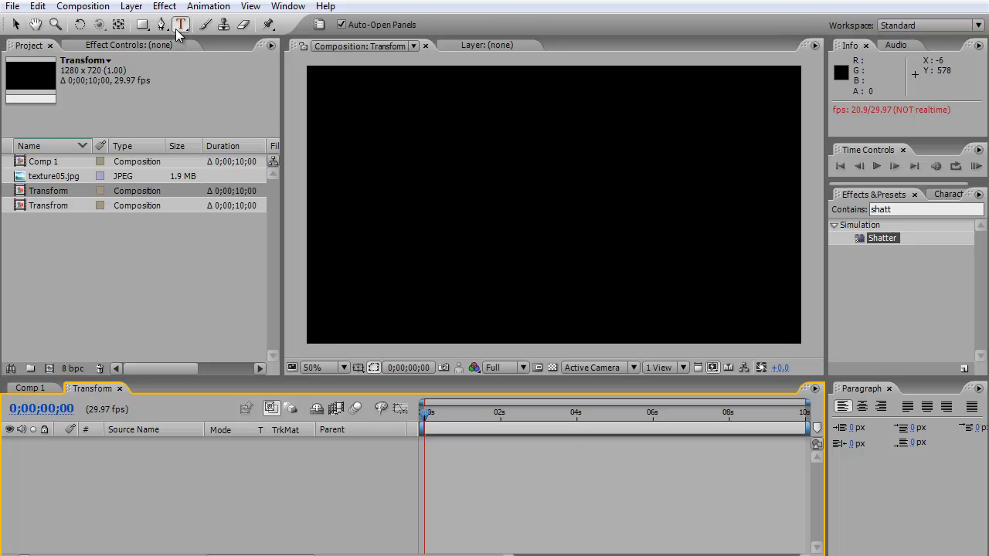
click(373, 199)
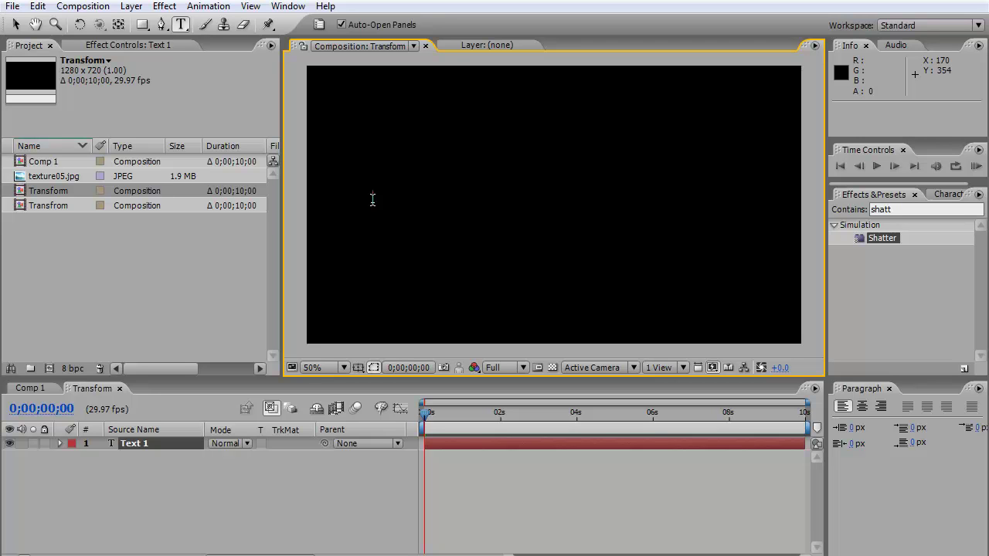
text(RO)
key(BackSpace)
key(BackSpace)
text(NAME)
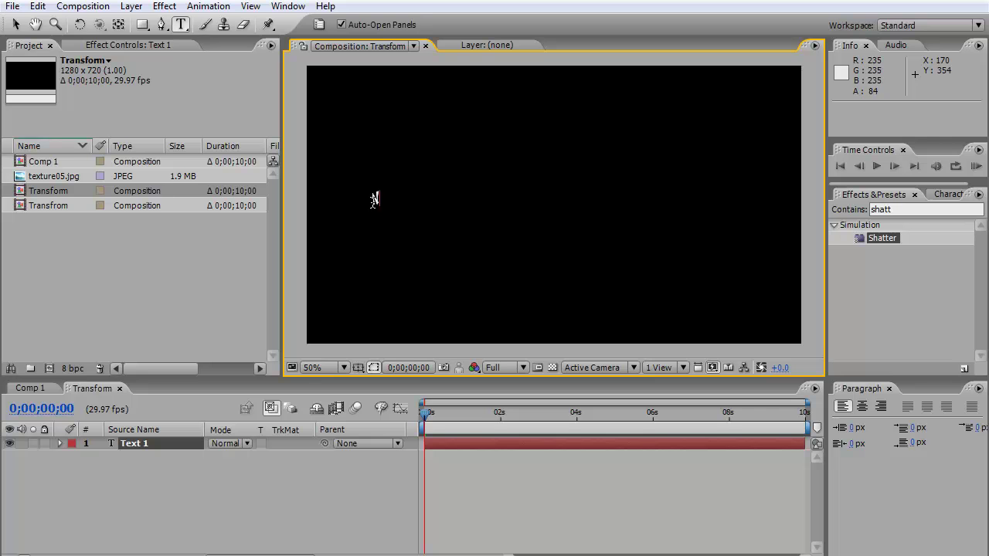
Step: Scale the NAME text up across the frame and lower it slightly
click(17, 26)
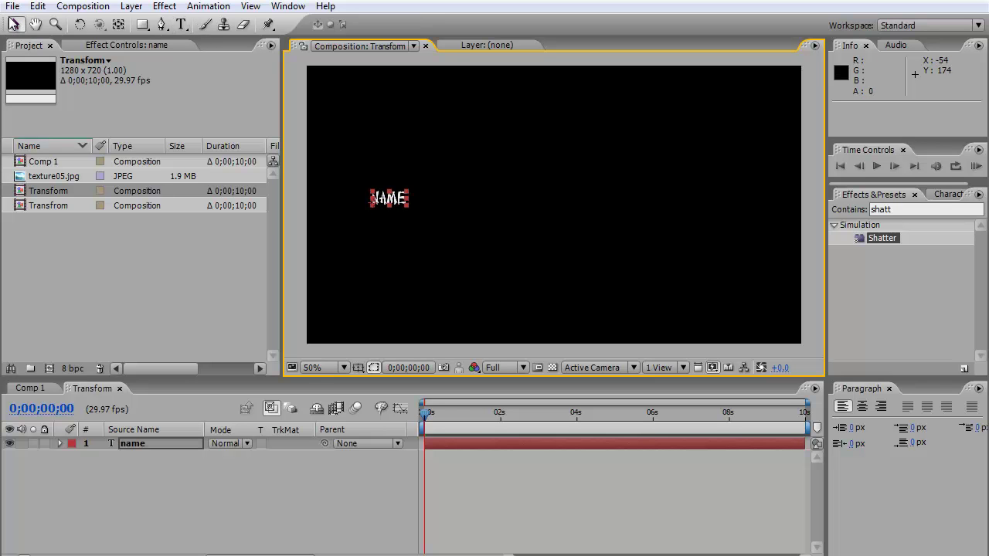
drag(410, 196, 726, 131)
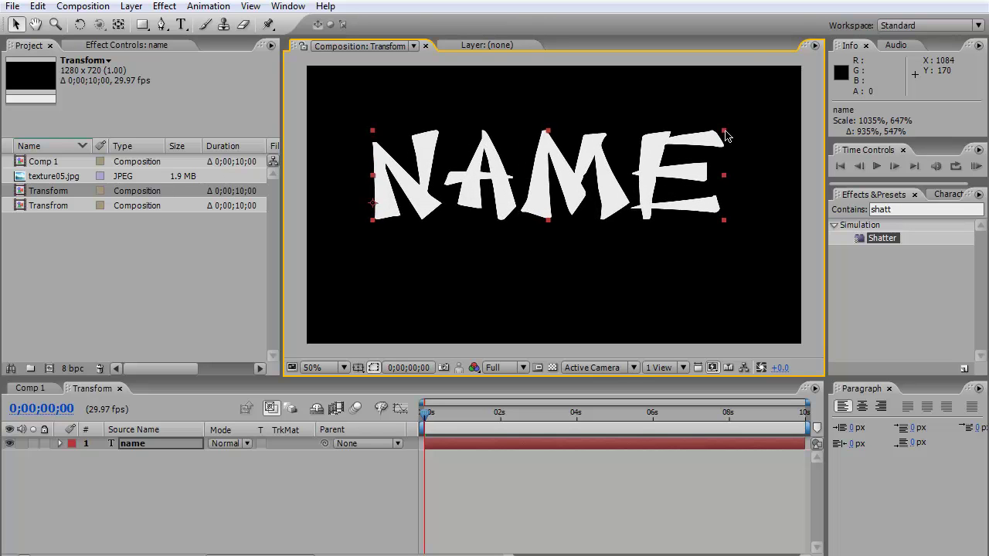
drag(571, 180, 569, 217)
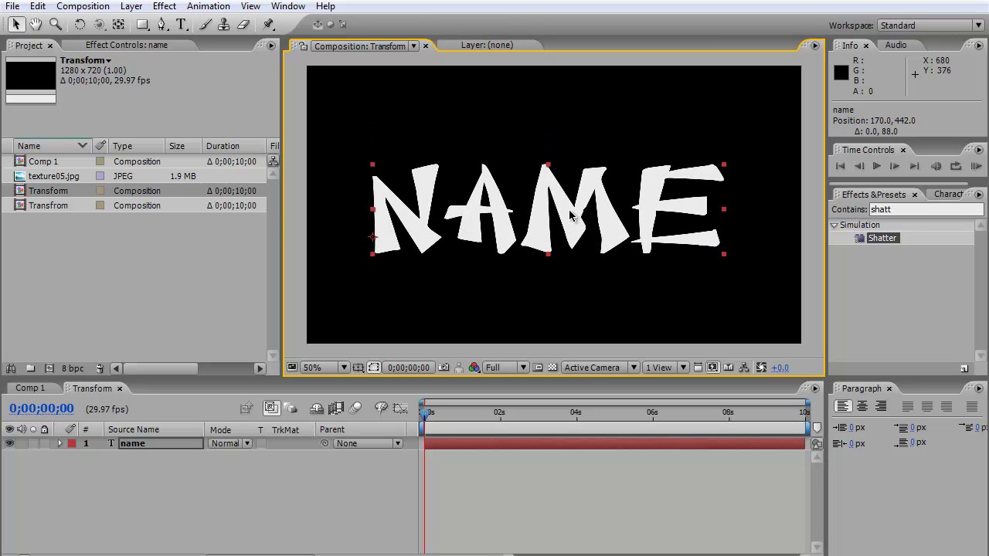
Step: Pre-compose the name text layer into a composition named 'Trans', moving all attributes
right_click(156, 444)
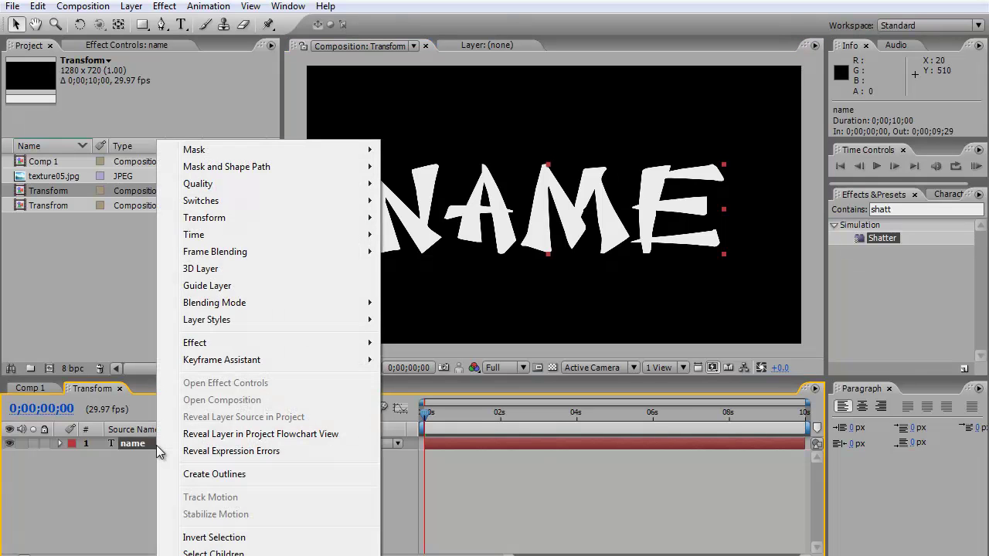
click(136, 7)
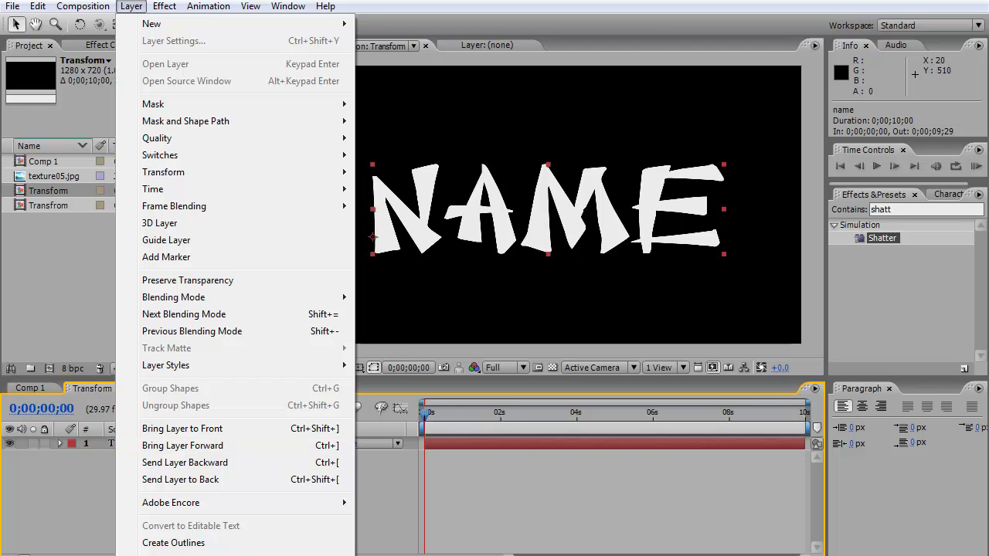
key(ctrl+shift+c)
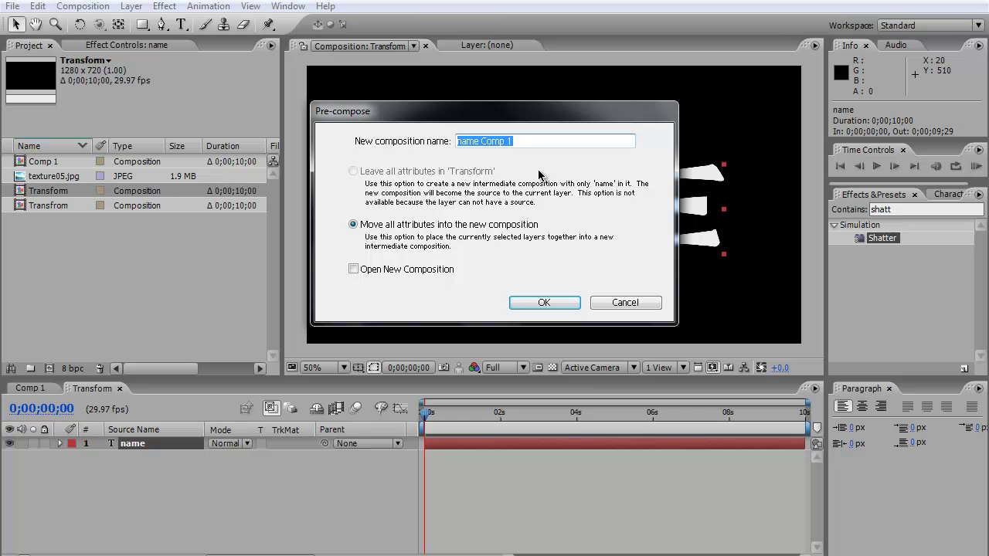
text(F)
text(Tra)
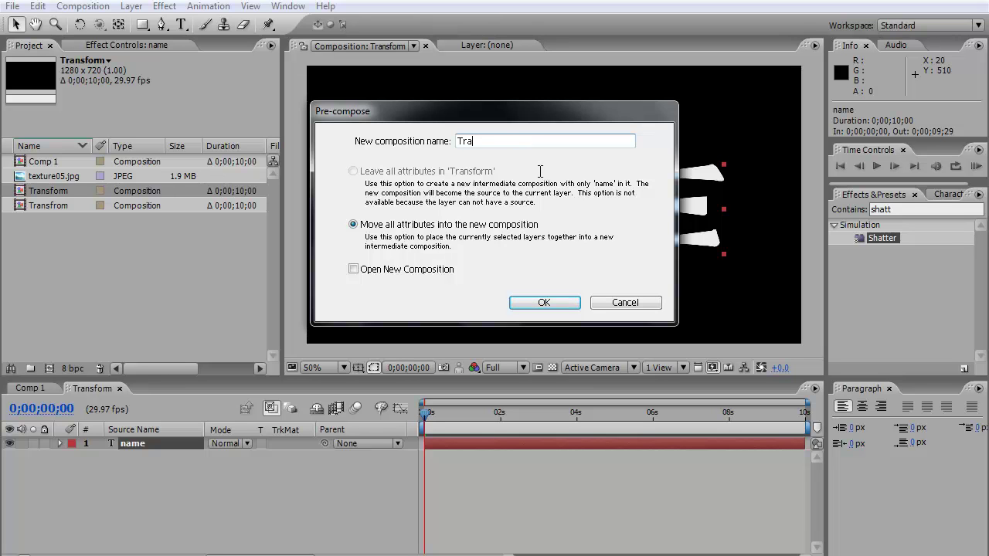
text(ns)
click(546, 302)
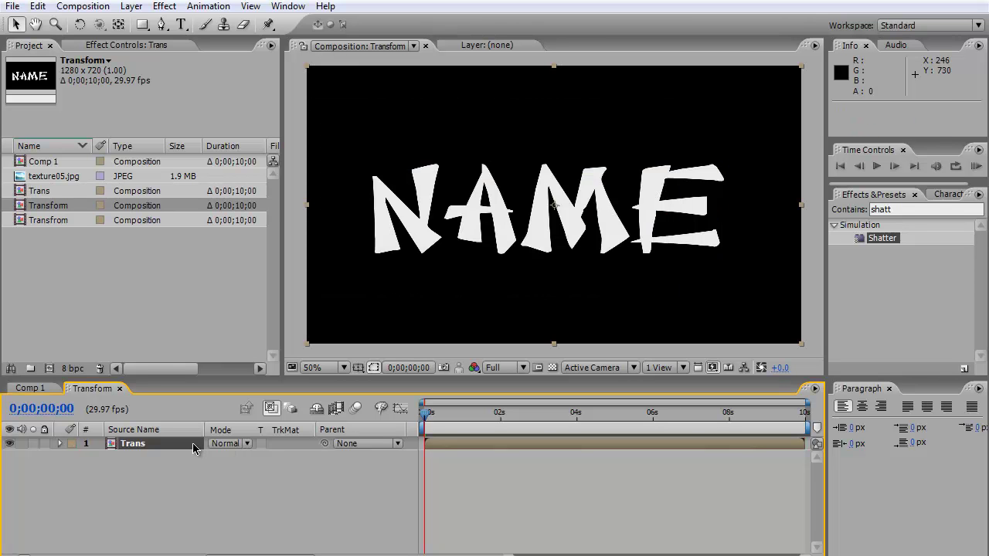
Step: Duplicate the Trans layer and set the current time to exactly 5 seconds
key(ctrl+d)
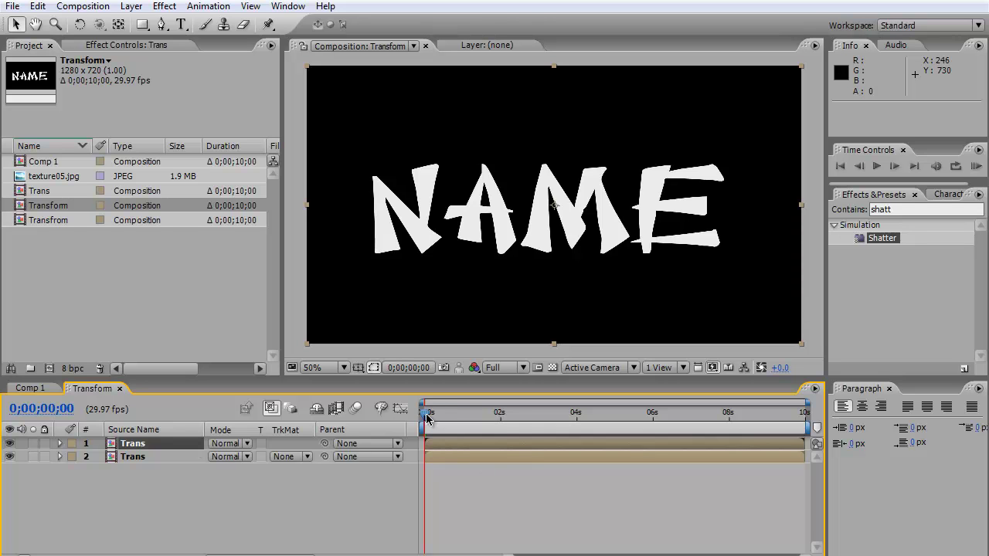
drag(426, 415, 616, 431)
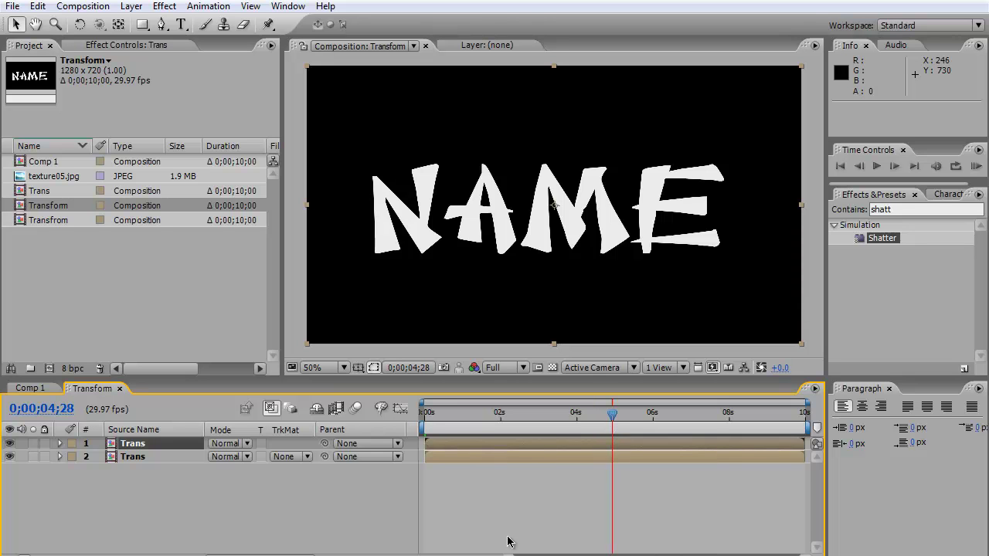
key(equal)
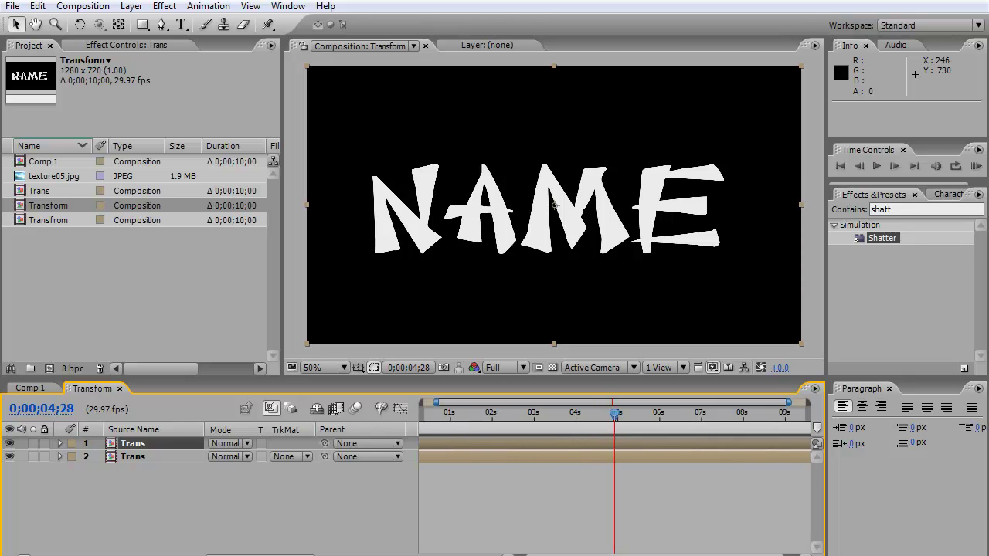
click(619, 420)
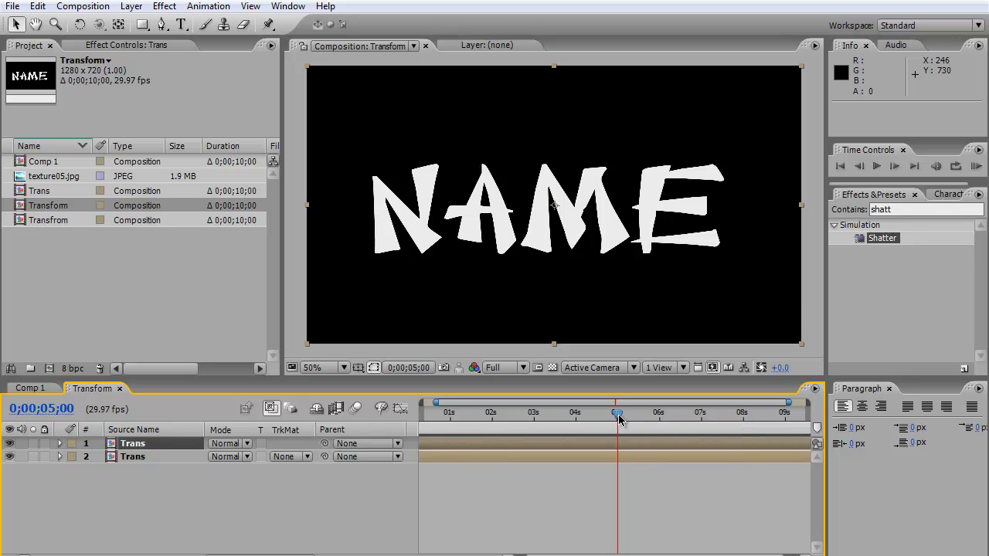
Step: Trim the top Trans layer to start at 5 seconds and the lower one to end there
key(alt+bracketleft)
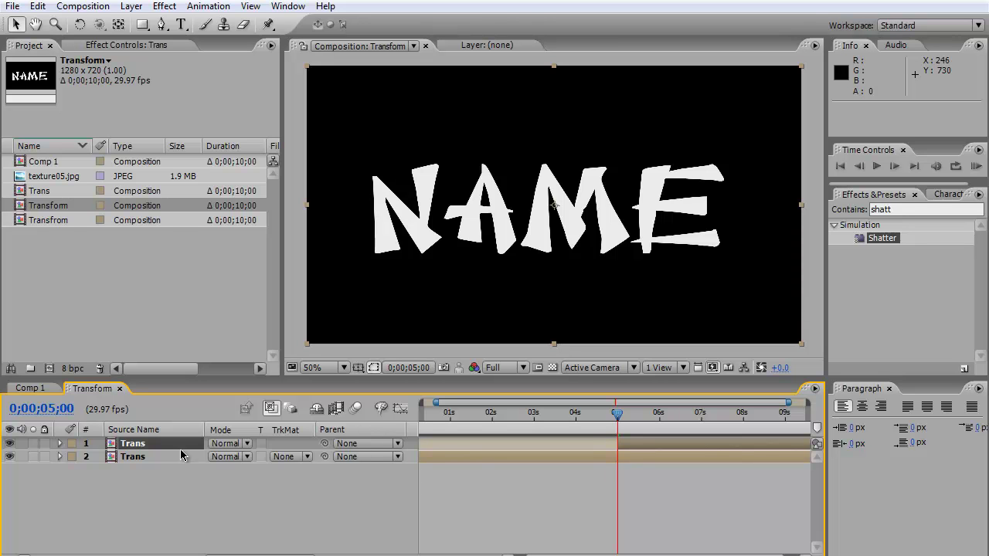
click(156, 457)
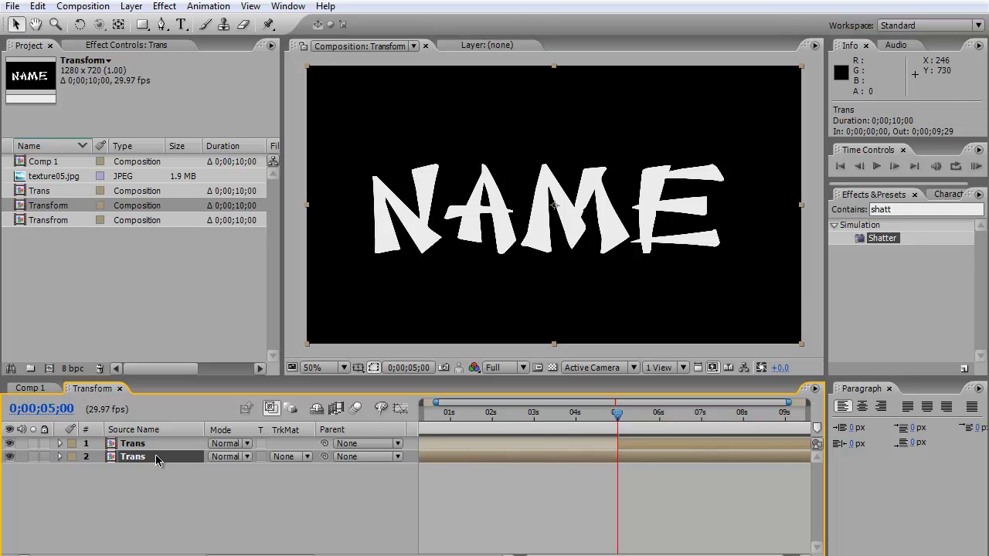
key(alt+bracketright)
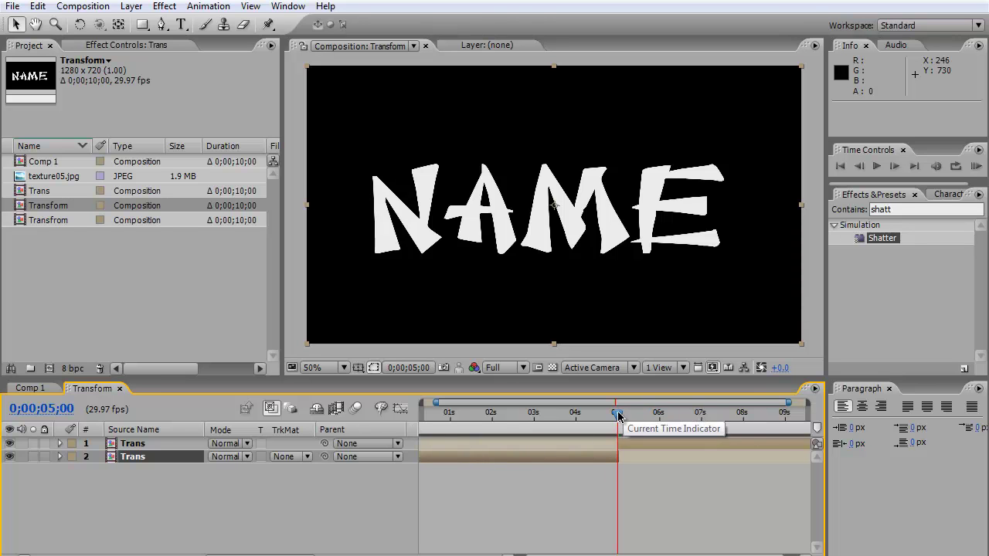
Step: Apply Shatter from Effects & Presets to the lower Trans layer and set its View to Rendered
click(891, 209)
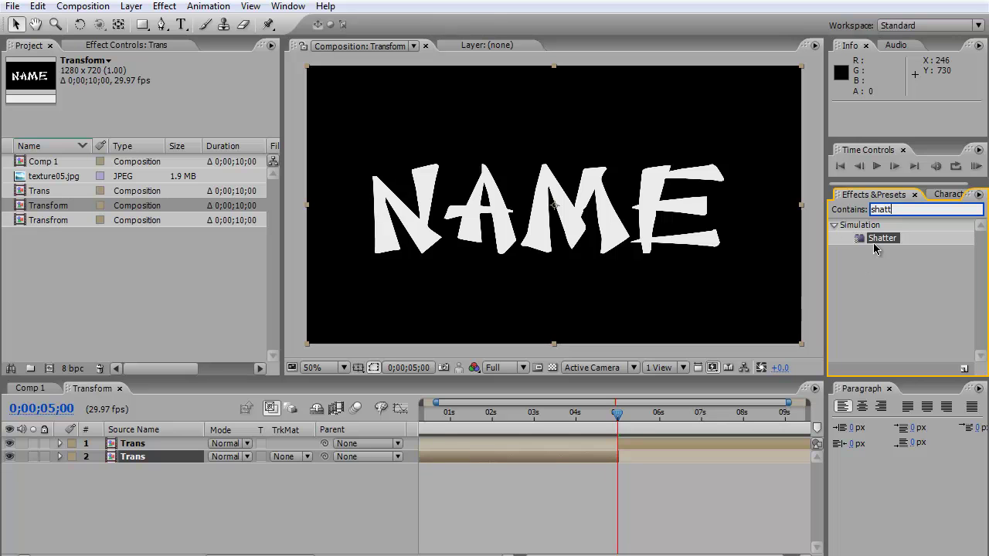
drag(875, 241, 286, 469)
drag(162, 464, 136, 459)
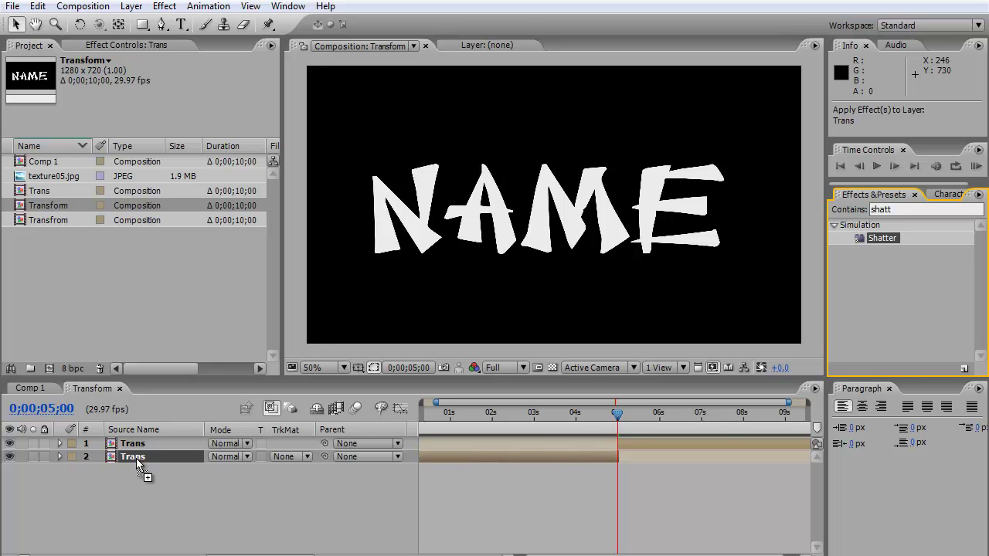
drag(136, 458, 136, 459)
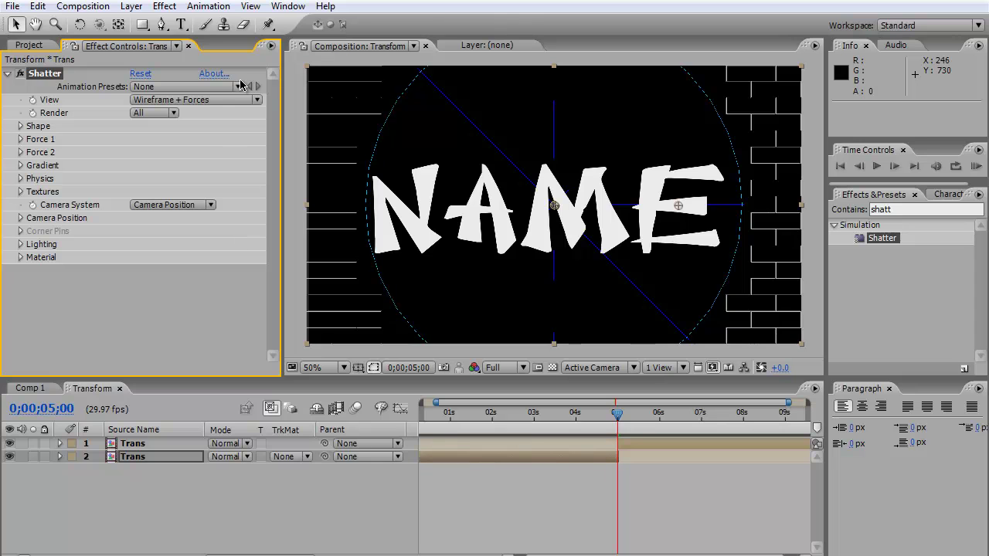
click(258, 101)
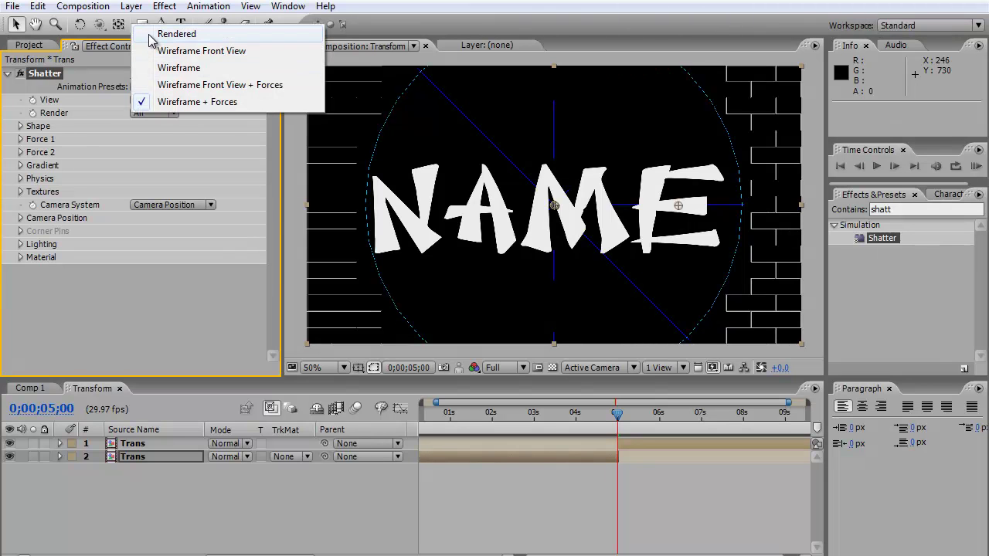
click(155, 35)
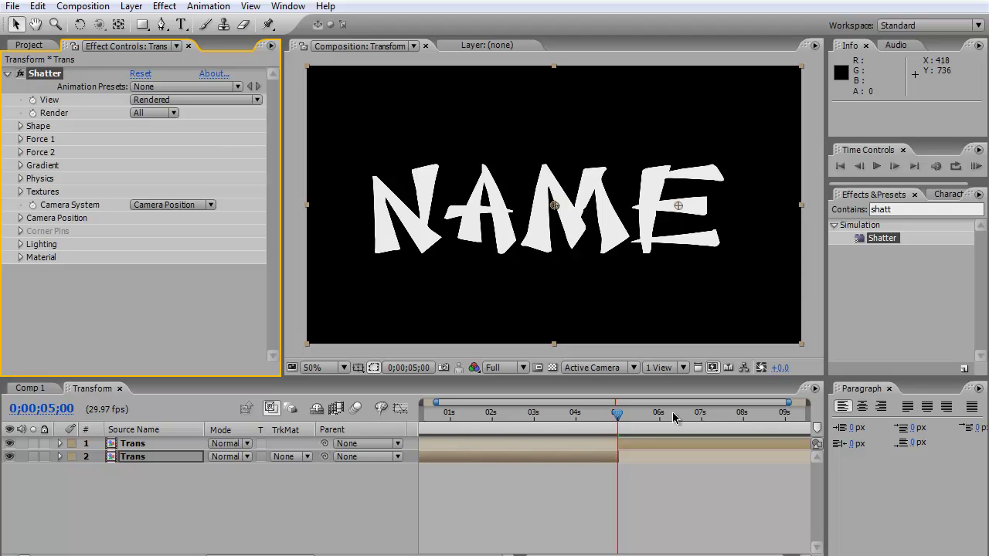
Step: Apply Time-Reverse Layer to the lower Trans layer so its fragments fly together
drag(619, 415, 426, 439)
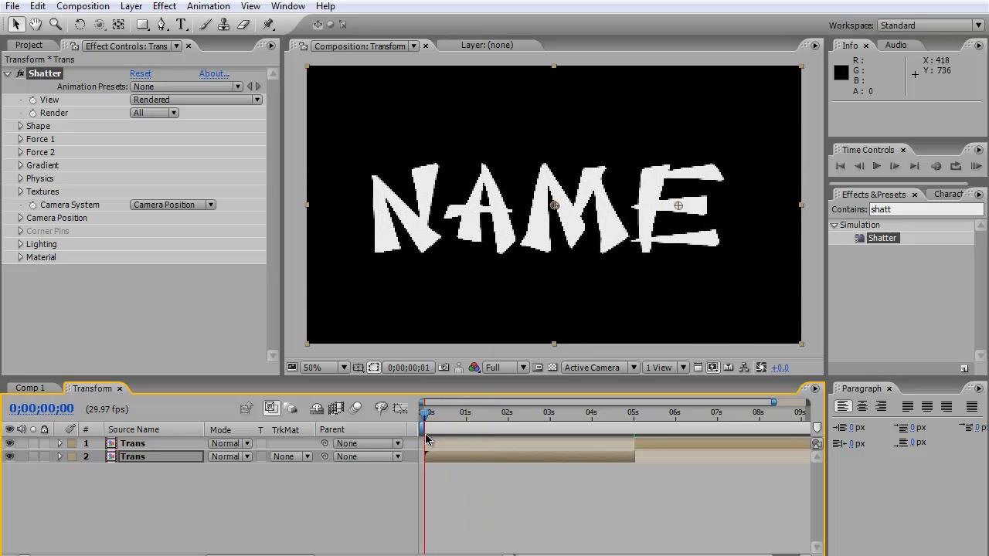
right_click(456, 462)
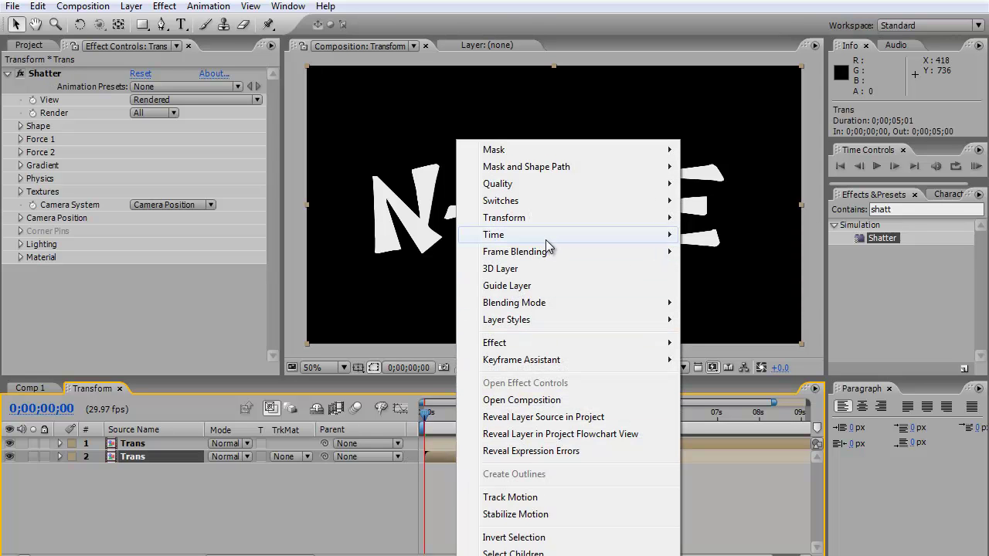
mouse_move(545, 235)
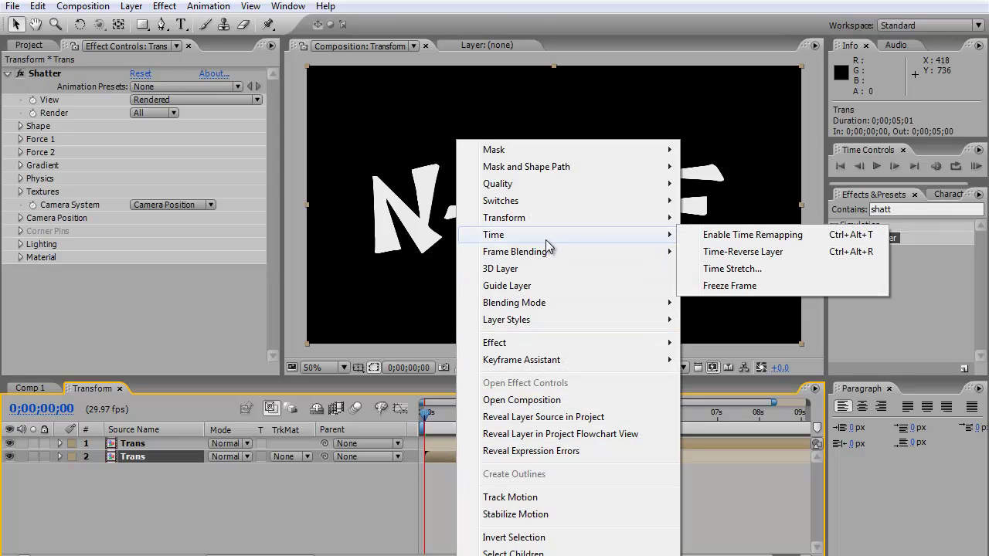
click(731, 253)
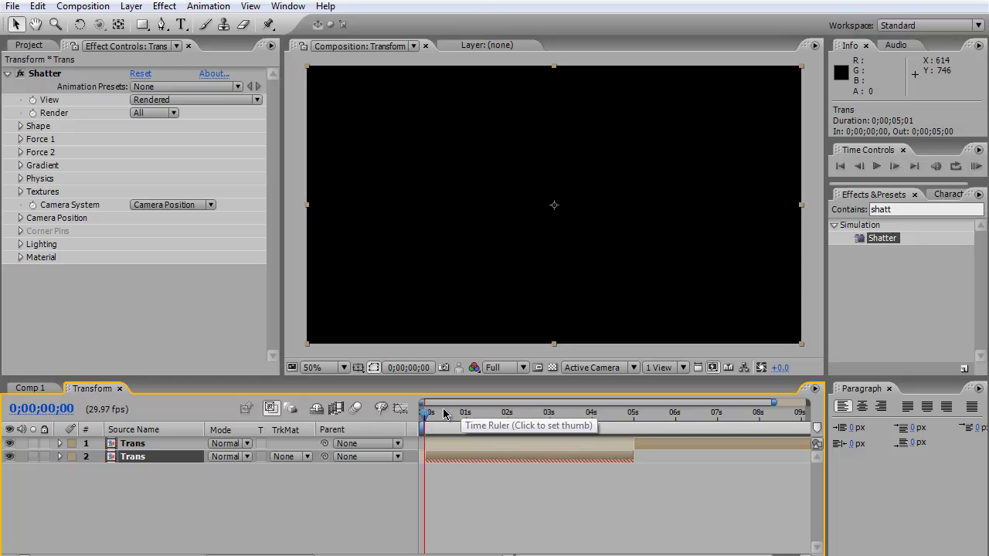
drag(424, 418, 621, 456)
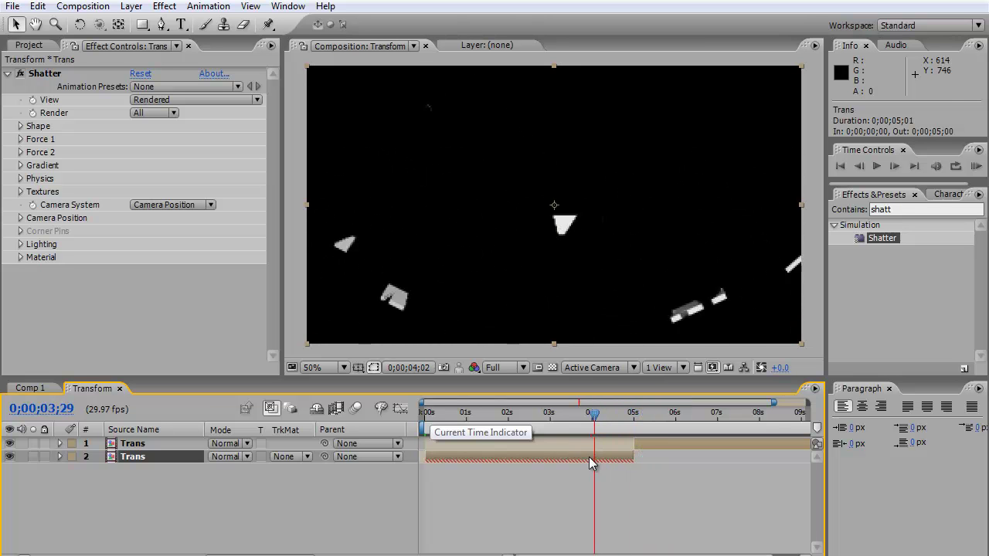
key(Page_Up)
key(Page_Up)
key(h)
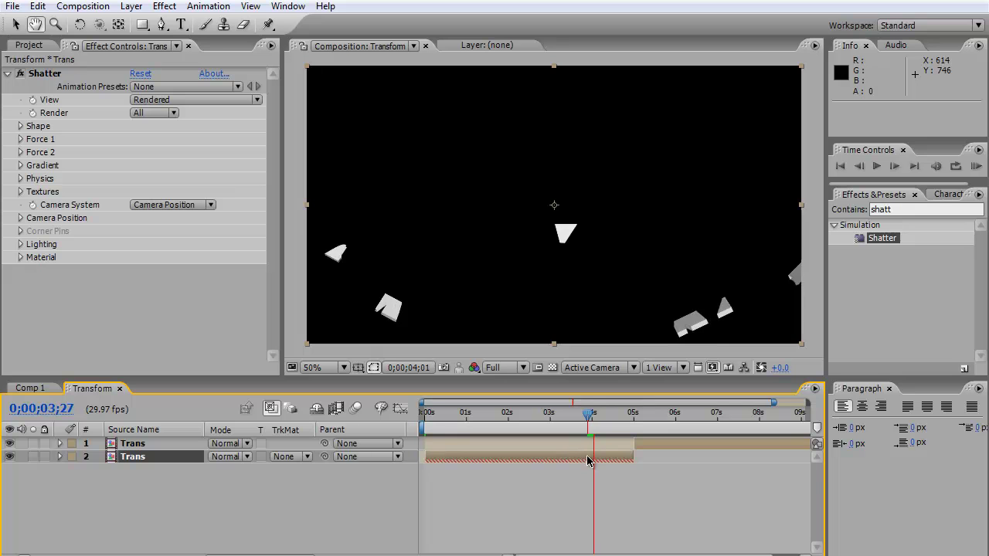